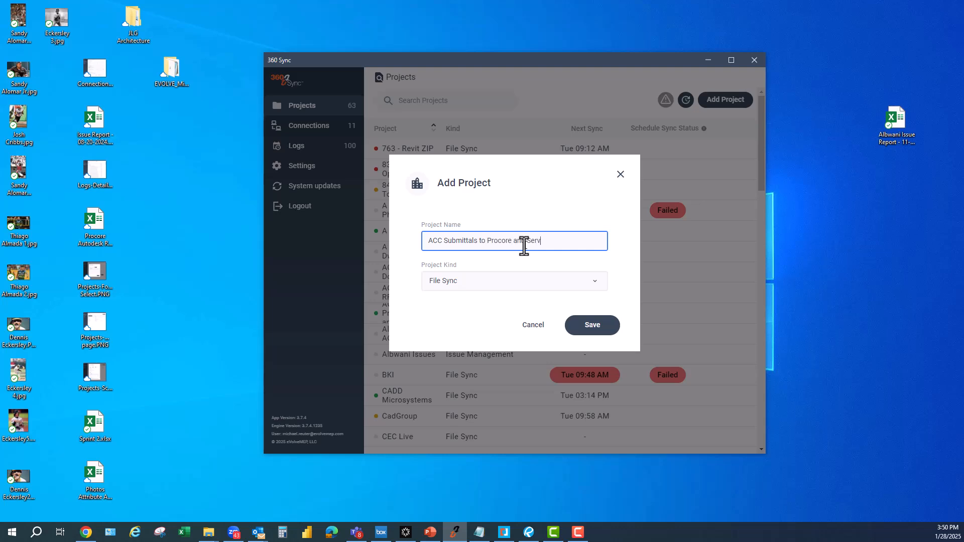
- Save the ACC Submittals to Procore and Server project and start a mapping with Autodesk Construction Cloud - Bim 360 Team/Autodesk Docs as its source
{"action": "left_click", "coordinate": [588, 332]}
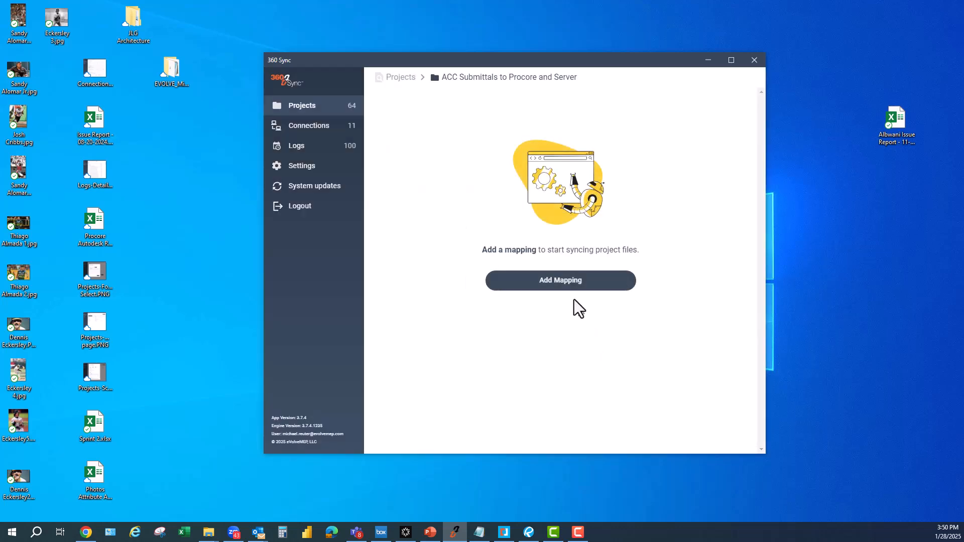
{"action": "left_click", "coordinate": [577, 291]}
{"action": "left_click", "coordinate": [472, 215]}
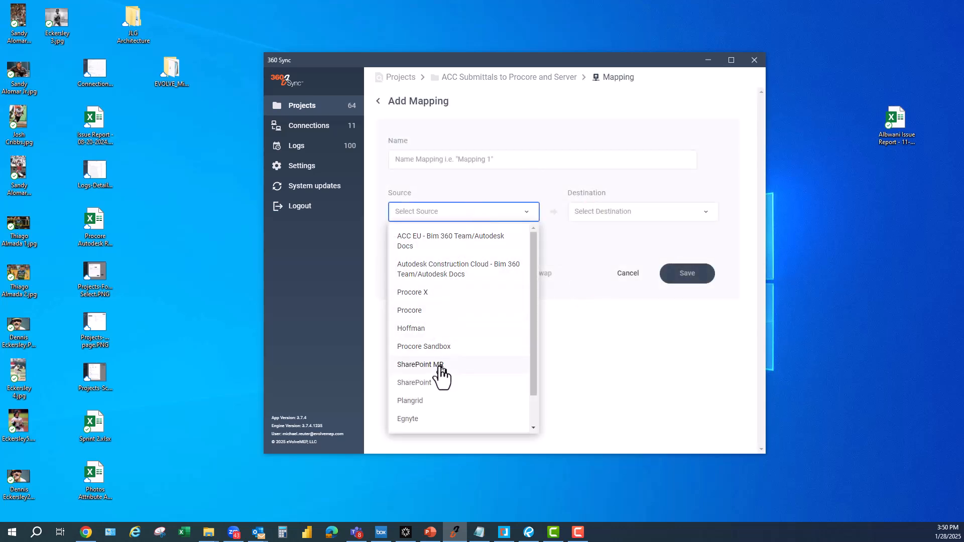
{"action": "left_click", "coordinate": [497, 269]}
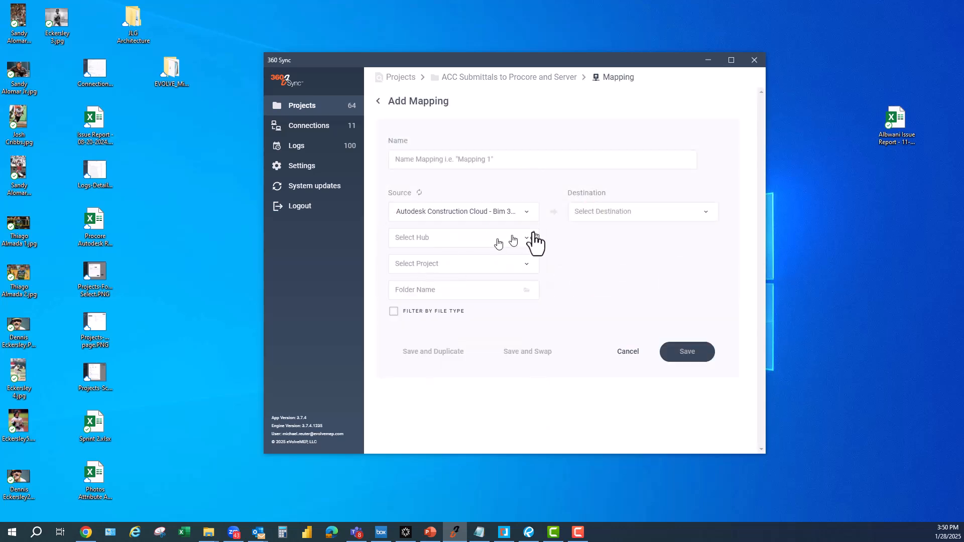
- Choose Egnyte as the destination of the new mapping
{"action": "left_click", "coordinate": [621, 217]}
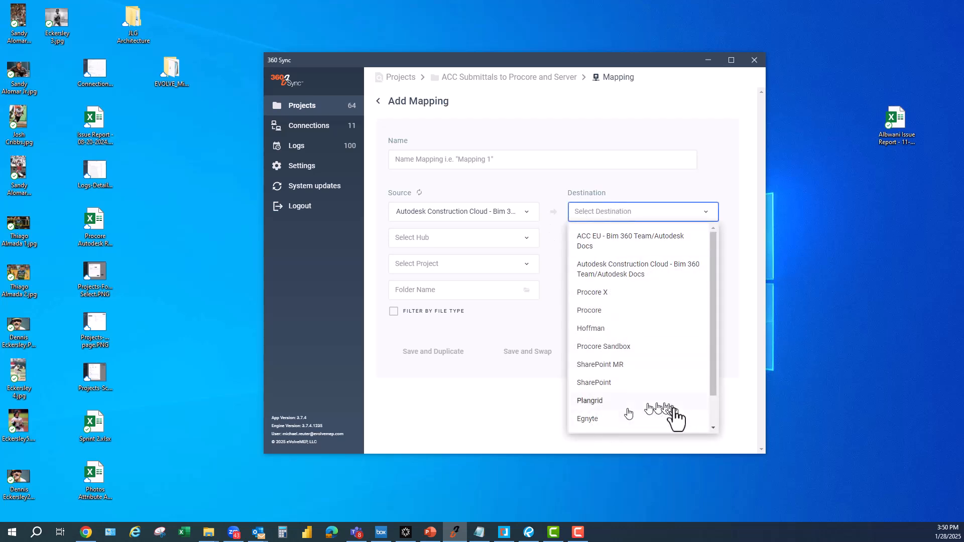
{"action": "left_click", "coordinate": [643, 425]}
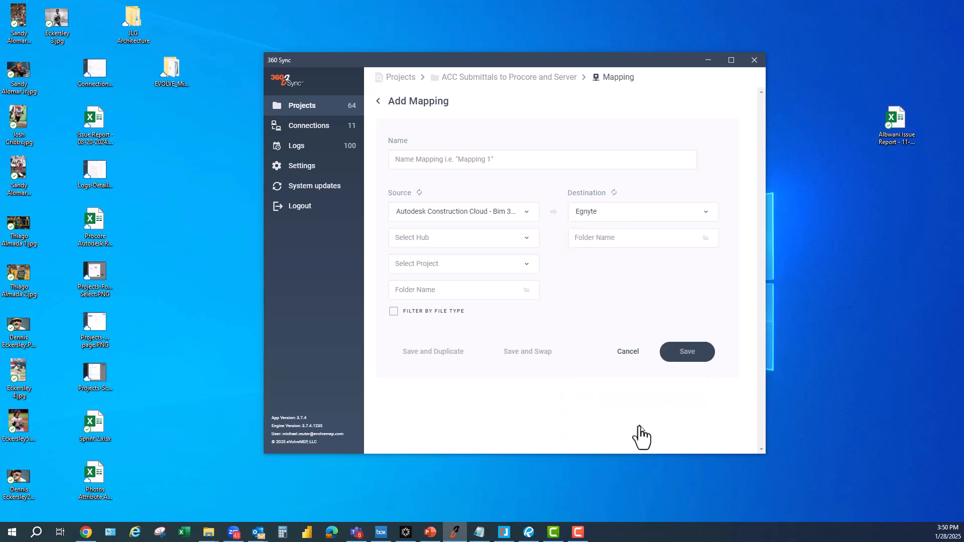
{"action": "left_click", "coordinate": [697, 216]}
{"action": "left_click_drag", "start_coordinate": [713, 269], "coordinate": [718, 336]}
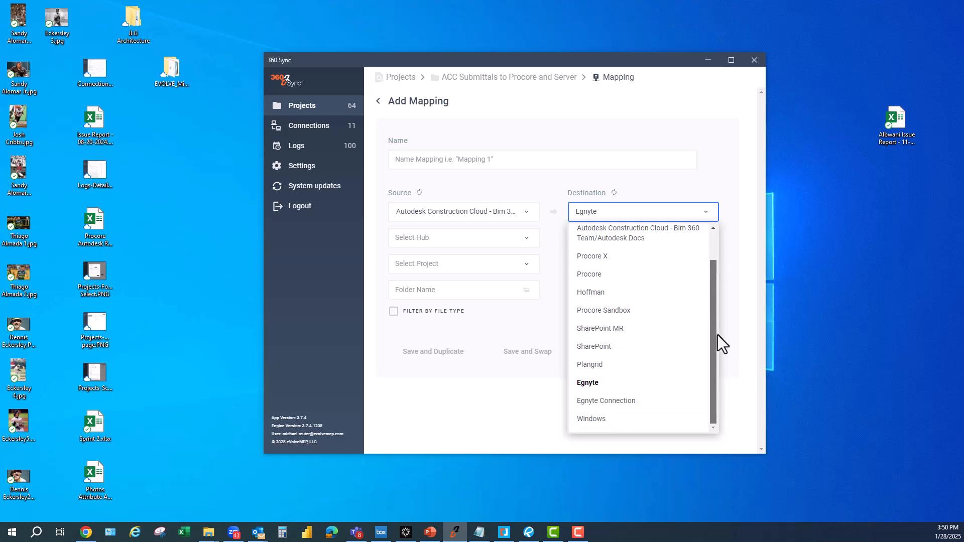
{"action": "left_click", "coordinate": [597, 386]}
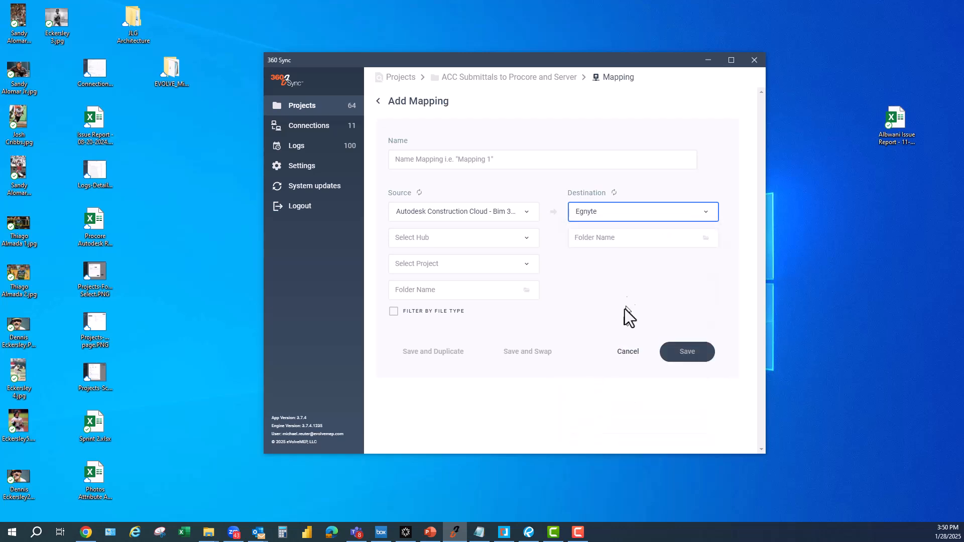
- Set the mapping's source hub to (Docs) eVolve MEP and its source project to eVolve PM Testing
{"action": "left_click", "coordinate": [455, 241]}
{"action": "left_click", "coordinate": [455, 283]}
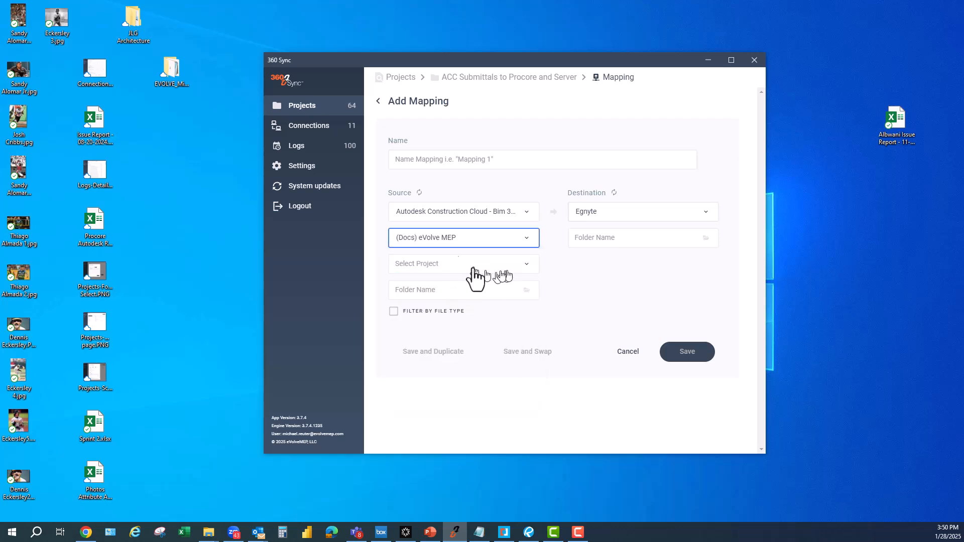
{"action": "left_click", "coordinate": [524, 262]}
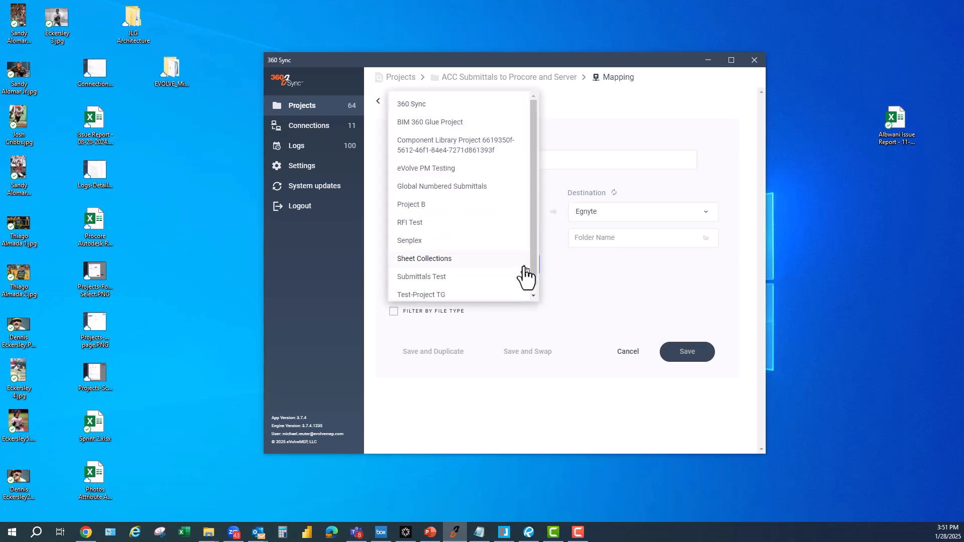
{"action": "left_click", "coordinate": [444, 168]}
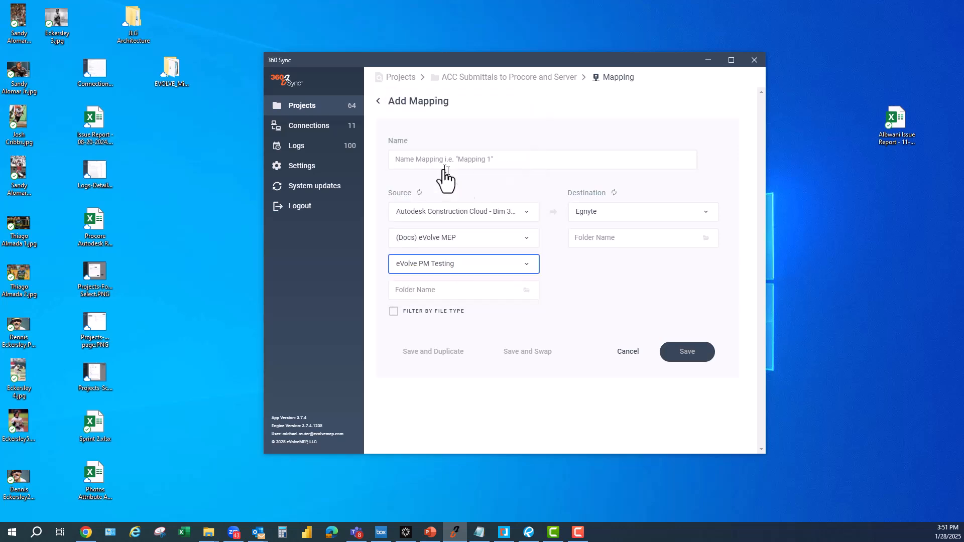
- Set the source folder to Submittals only, without Documents, and enable merging of image and PDF attachments
{"action": "left_click", "coordinate": [502, 291]}
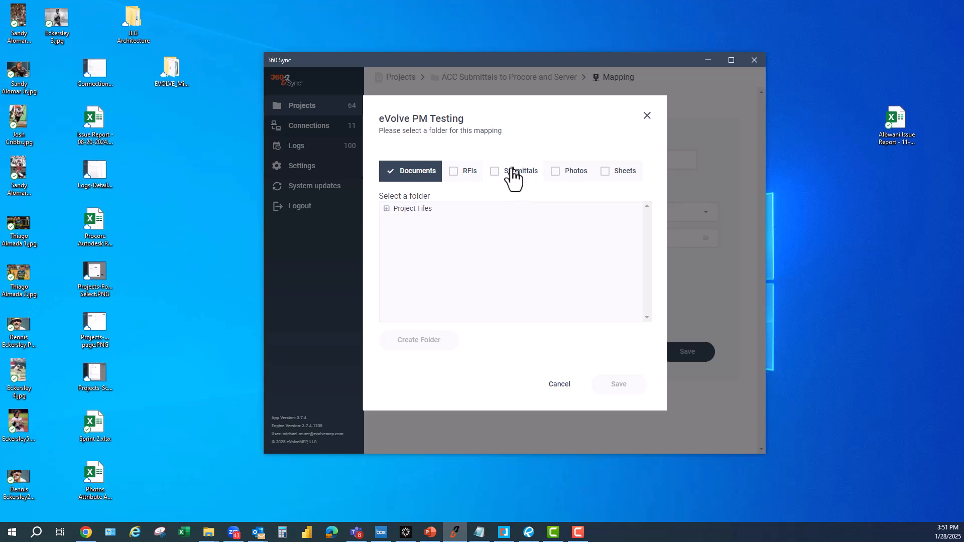
{"action": "left_click", "coordinate": [512, 172]}
{"action": "left_click", "coordinate": [391, 172]}
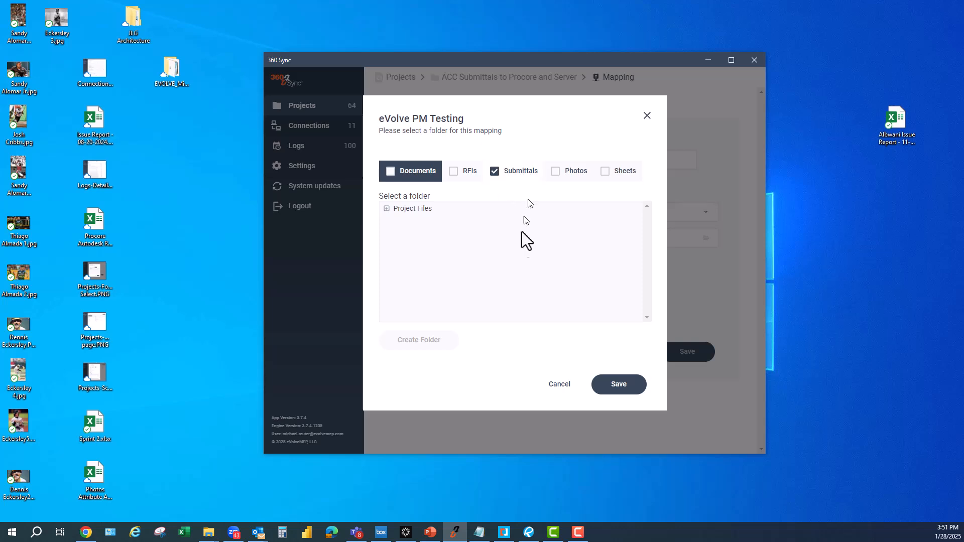
{"action": "left_click", "coordinate": [523, 176]}
{"action": "left_click", "coordinate": [611, 386]}
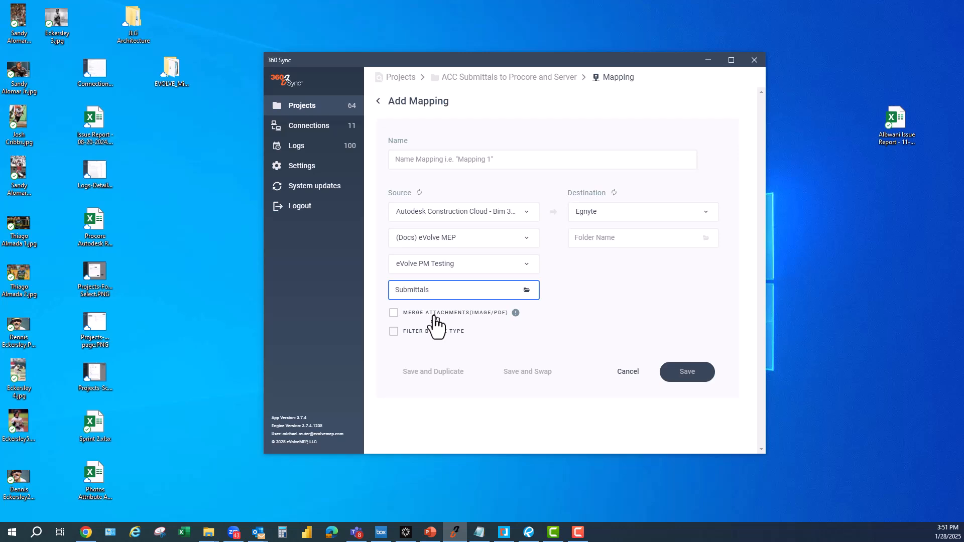
{"action": "left_click", "coordinate": [435, 321]}
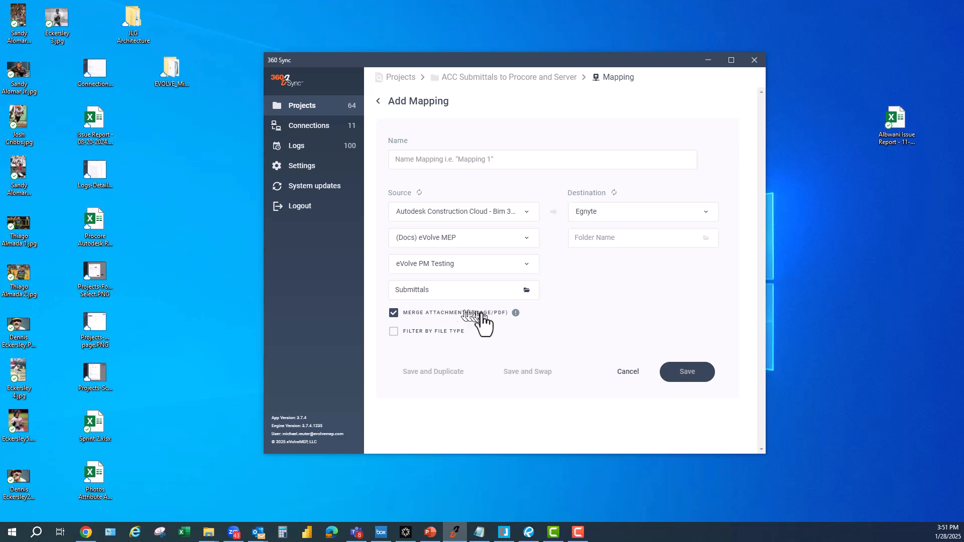
{"action": "left_click", "coordinate": [408, 317]}
- Create a folder named ACC Submittals under Shared in Egnyte and save it as the mapping's destination folder
{"action": "left_click", "coordinate": [641, 243]}
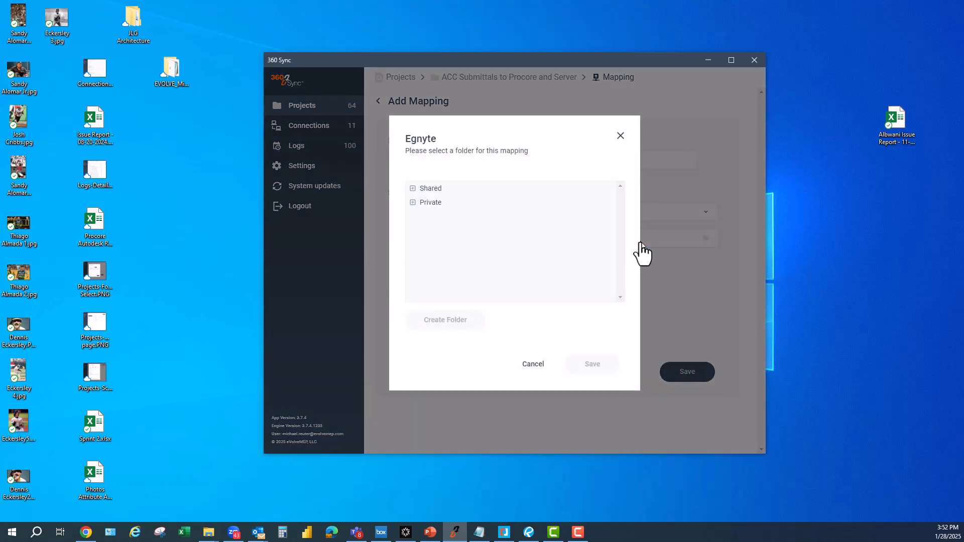
{"action": "left_click", "coordinate": [413, 188]}
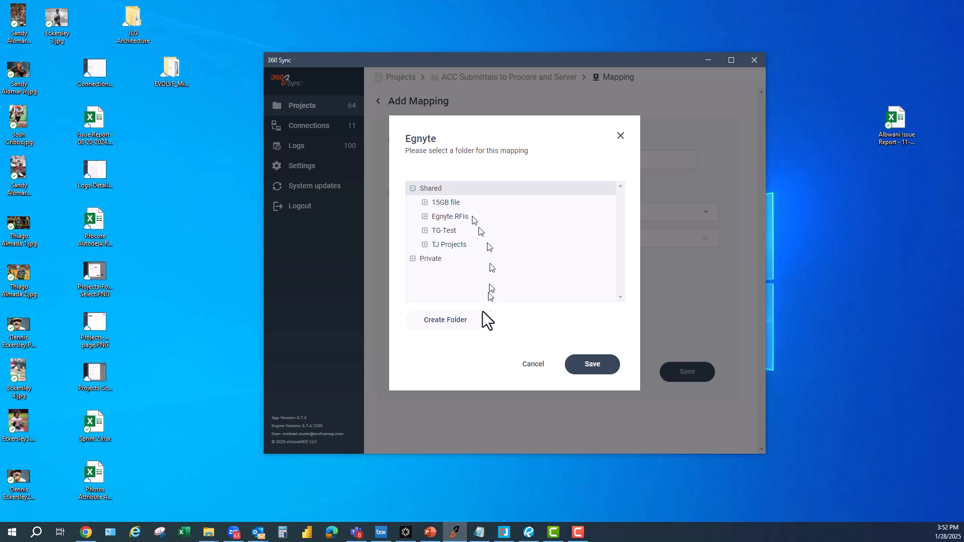
{"action": "left_click", "coordinate": [444, 322]}
{"action": "type", "text": "A"}
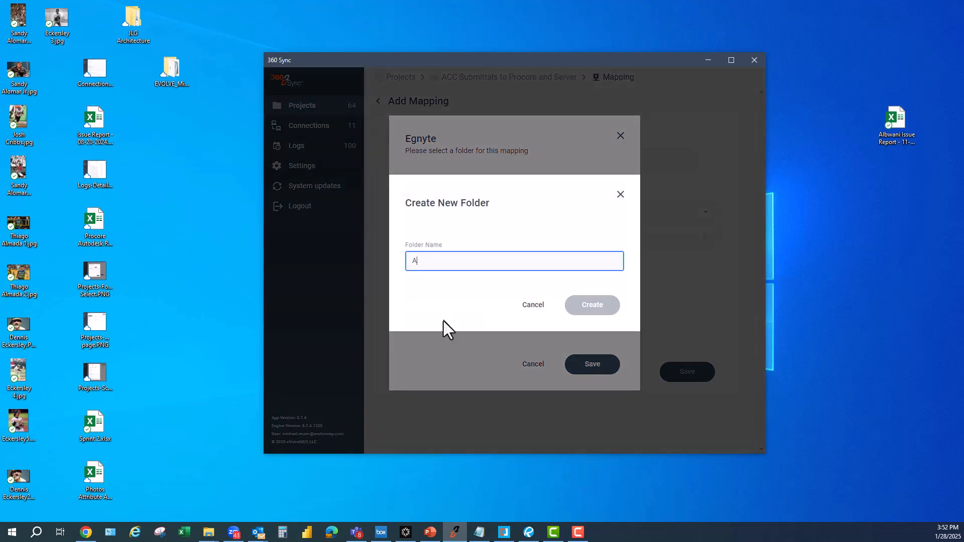
{"action": "type", "text": "CC Submittals"}
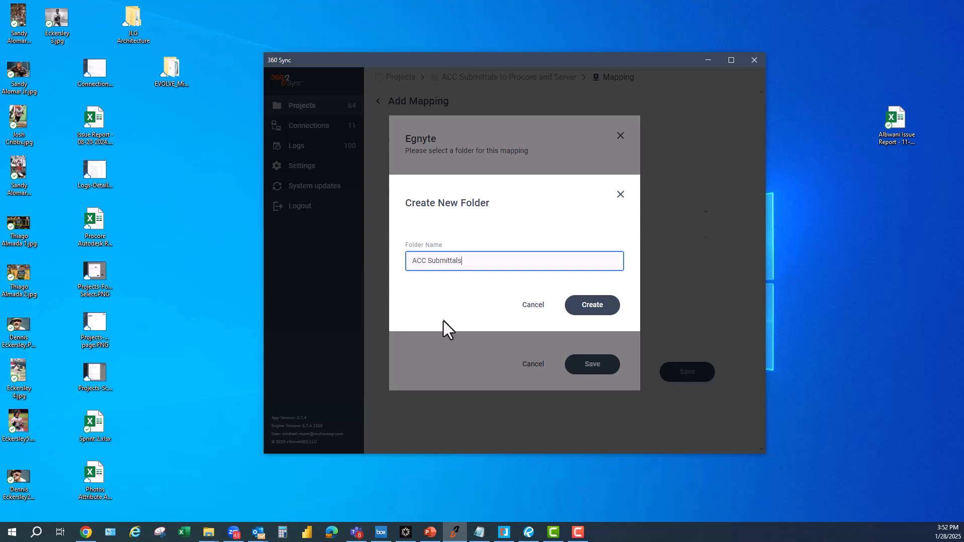
{"action": "key", "text": "Return"}
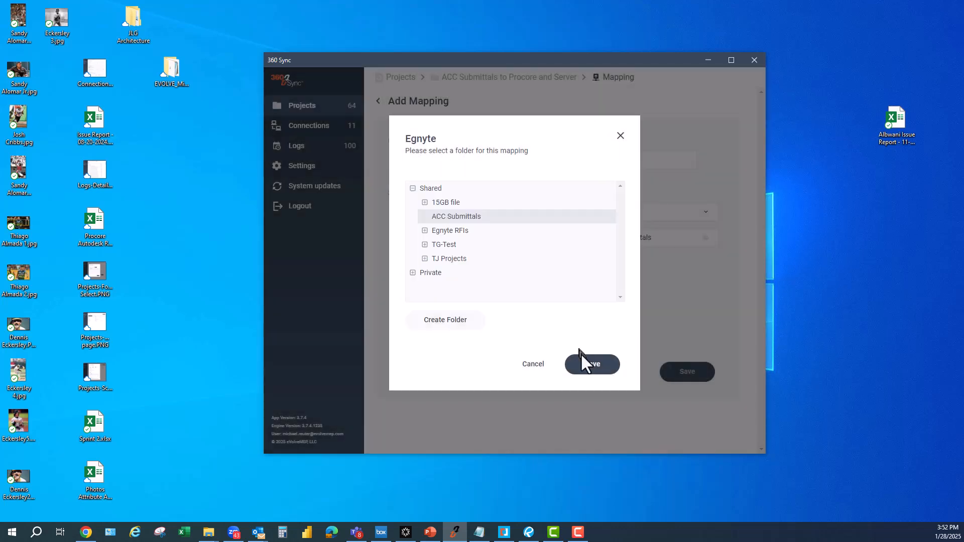
{"action": "left_click", "coordinate": [587, 366]}
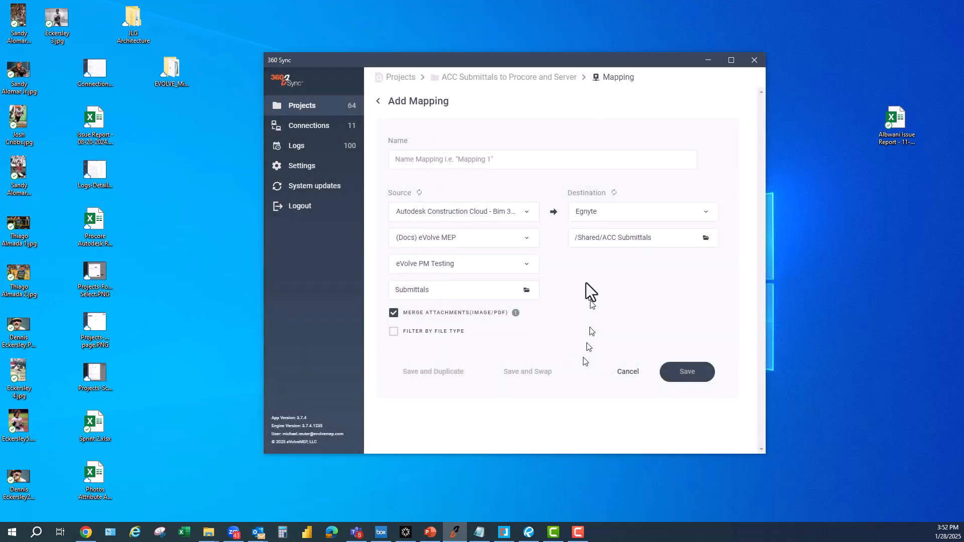
- Name the mapping ACC Submittals to Egnyte, then save it and duplicate it for a second mapping
{"action": "left_click", "coordinate": [465, 157]}
{"action": "type", "text": "ACC Submittals to E"}
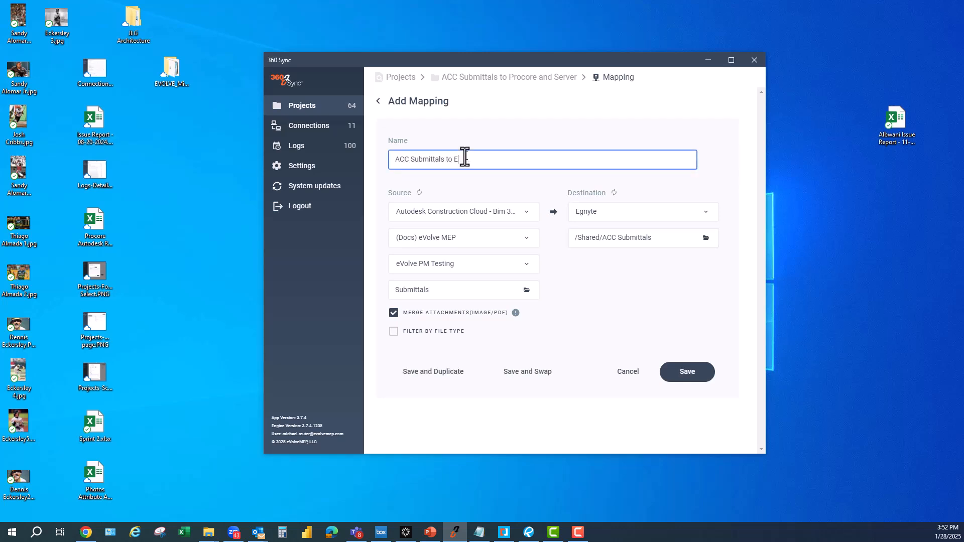
{"action": "type", "text": "gnyte"}
{"action": "left_click", "coordinate": [435, 374]}
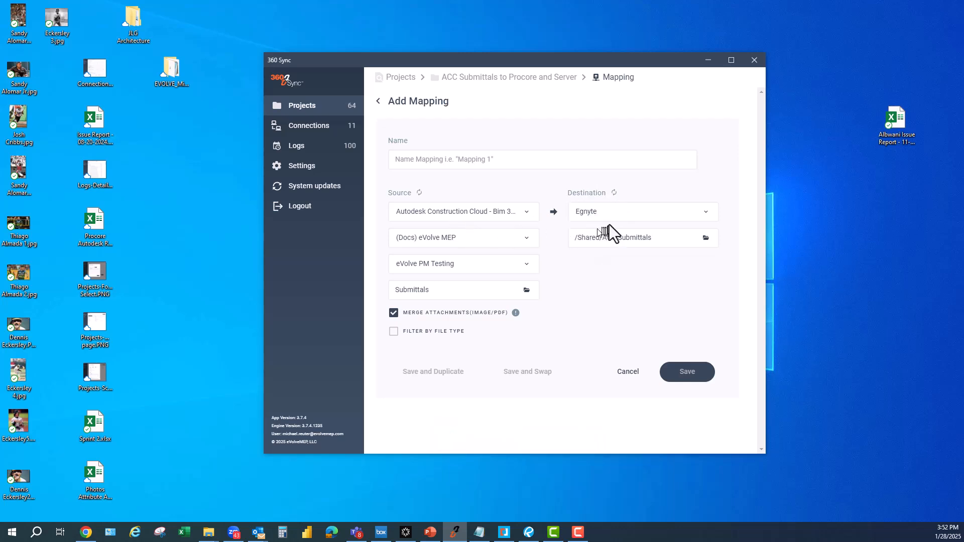
- Change the duplicated mapping's destination to Procore Sandbox with the company Foresite-360Sync
{"action": "left_click", "coordinate": [602, 213]}
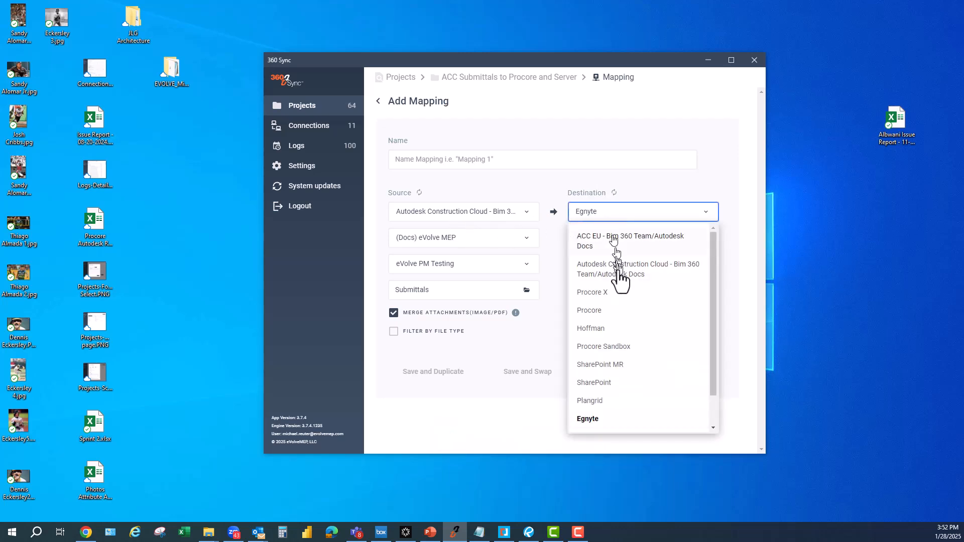
{"action": "left_click", "coordinate": [605, 351]}
{"action": "left_click", "coordinate": [658, 241]}
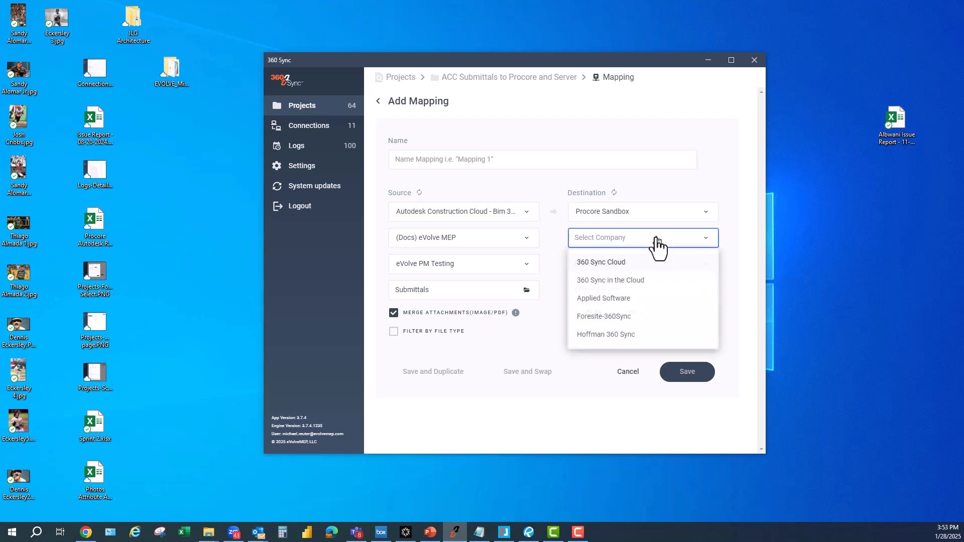
{"action": "left_click", "coordinate": [606, 317]}
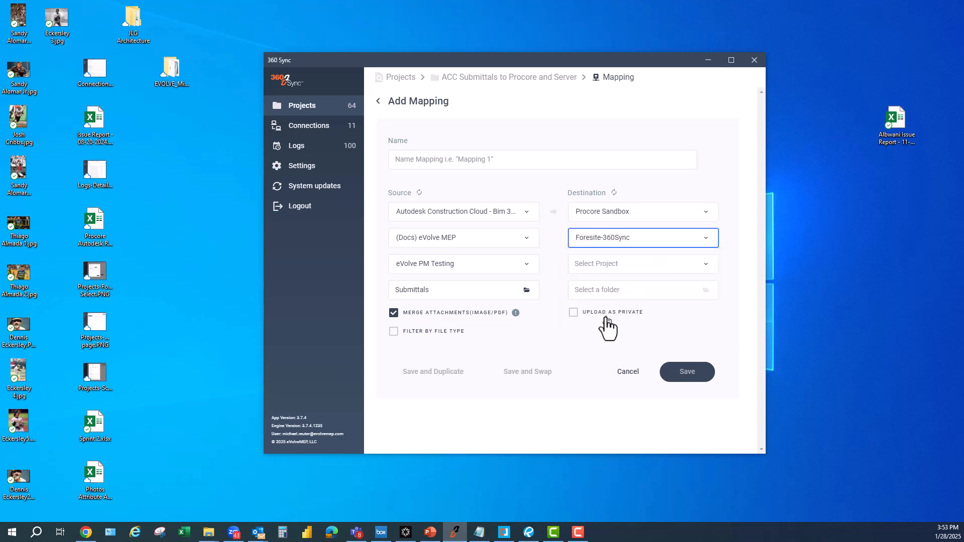
- Set the destination project to Sandbox Test Project and its target folder to Submittals
{"action": "left_click", "coordinate": [642, 264]}
{"action": "left_click", "coordinate": [640, 290]}
{"action": "left_click", "coordinate": [693, 298]}
{"action": "left_click", "coordinate": [472, 173]}
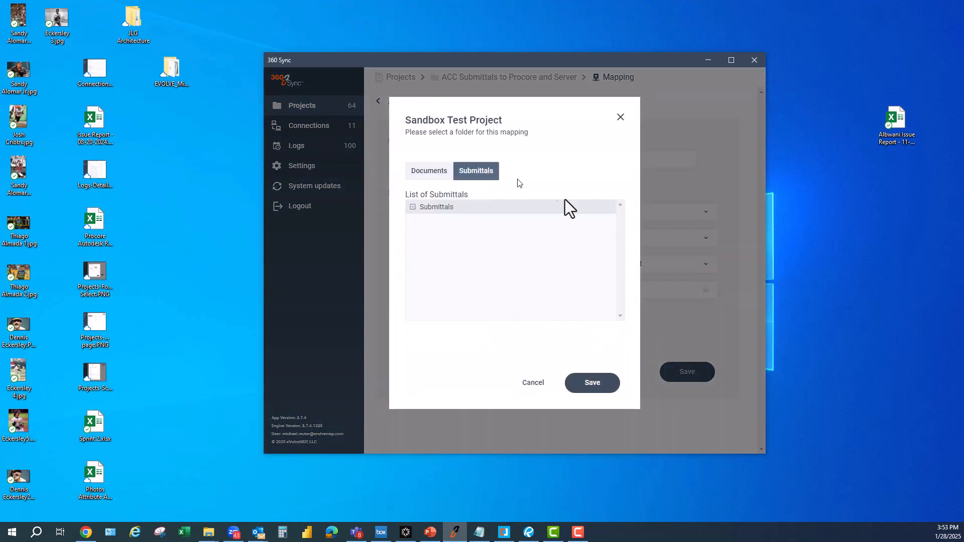
{"action": "left_click", "coordinate": [591, 384]}
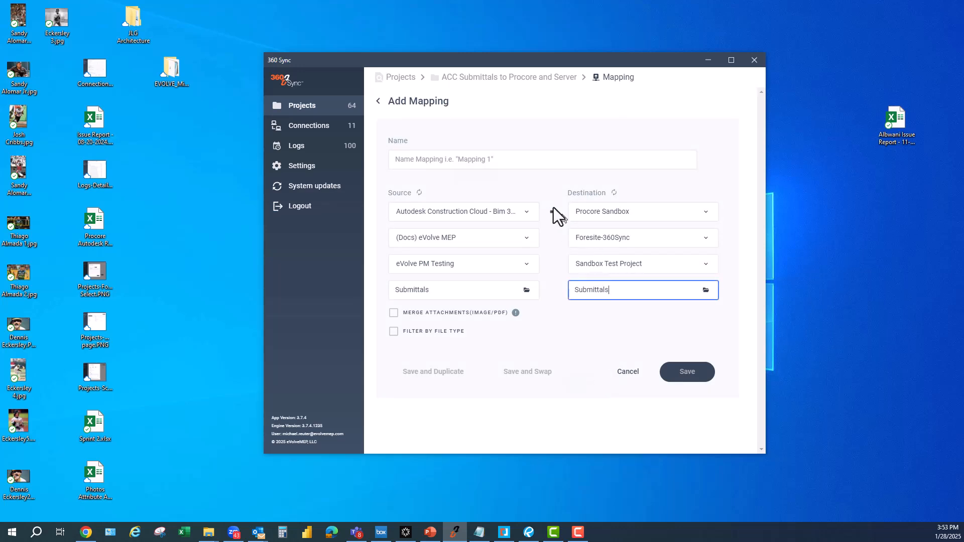
- Name the second mapping ACC Submittals to Procore Submittals and save it
{"action": "left_click", "coordinate": [546, 161]}
{"action": "type", "text": "A"}
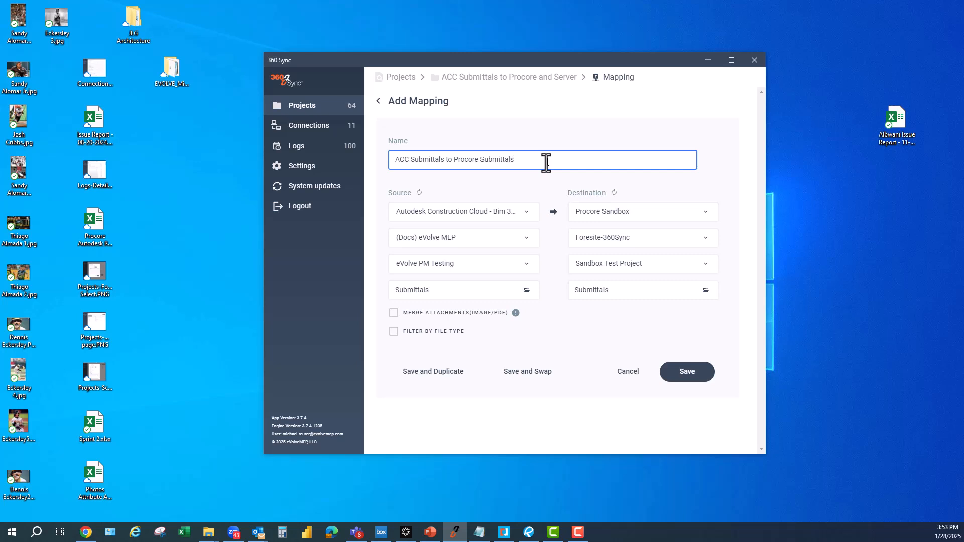
{"action": "left_click", "coordinate": [682, 384]}
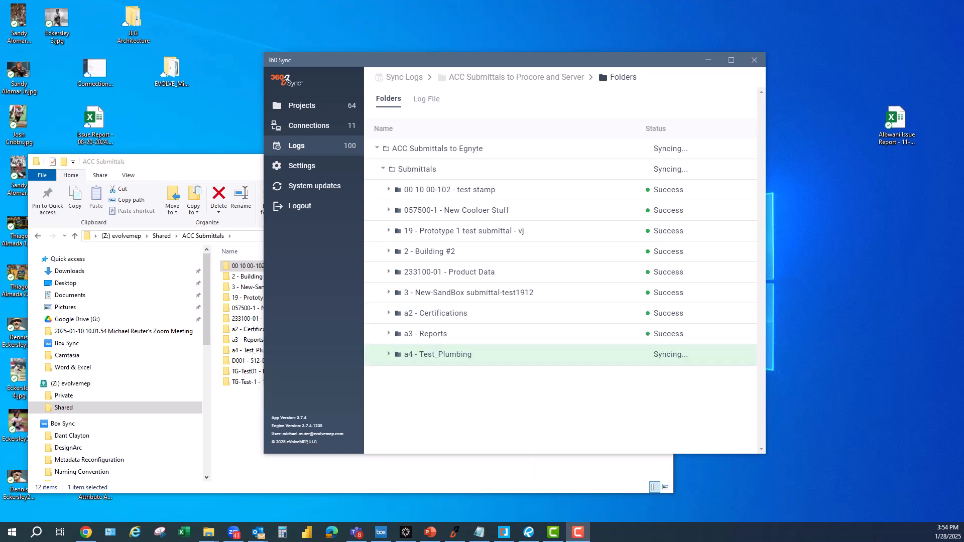
- Inspect the 233100-01 - Product Data folder of the ACC Submittals to Egnyte mapping in the sync log
{"action": "left_click", "coordinate": [390, 273]}
{"action": "left_click", "coordinate": [390, 272]}
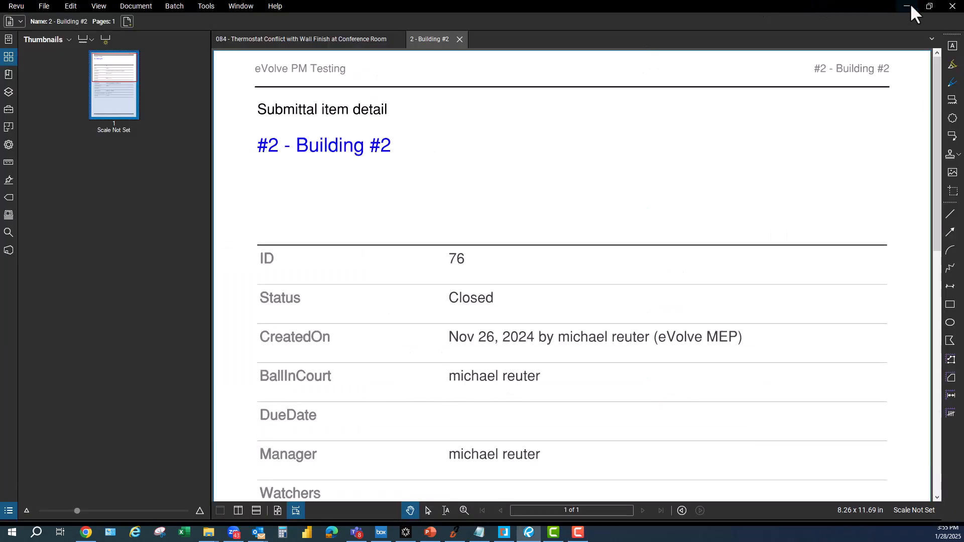
- Bring the synced 2 - Building #2 PDF back up in Revu and examine its submittal item details
{"action": "left_click", "coordinate": [909, 3]}
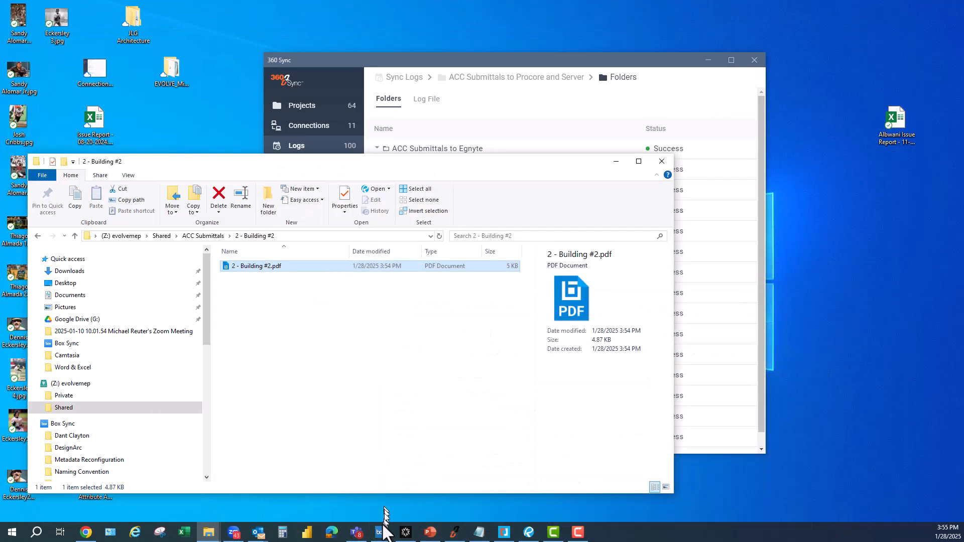
{"action": "left_click", "coordinate": [503, 530]}
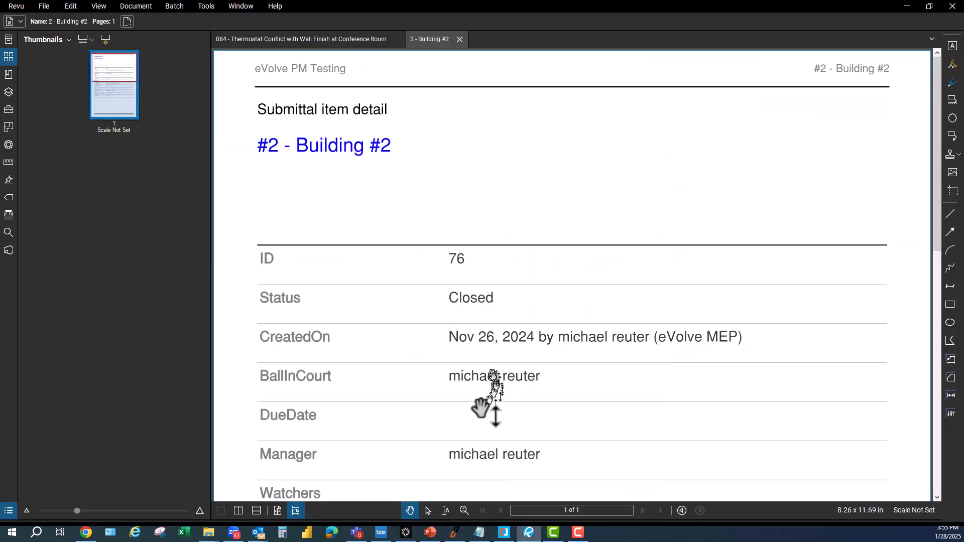
{"action": "left_click", "coordinate": [463, 510]}
{"action": "left_click", "coordinate": [602, 371], "text": "ctrl"}
{"action": "left_click", "coordinate": [410, 511]}
{"action": "left_click_drag", "start_coordinate": [532, 427], "coordinate": [473, 248]}
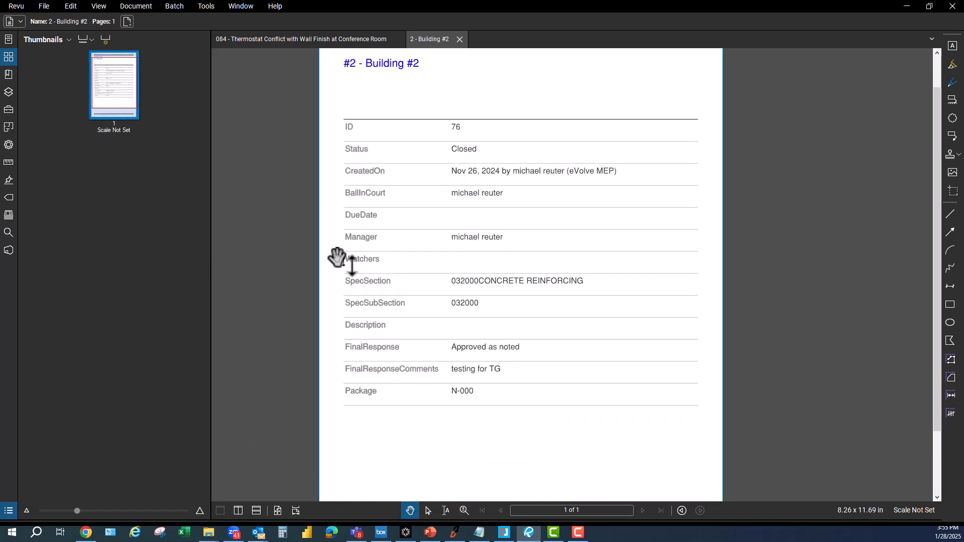
{"action": "left_click_drag", "start_coordinate": [483, 327], "coordinate": [499, 355]}
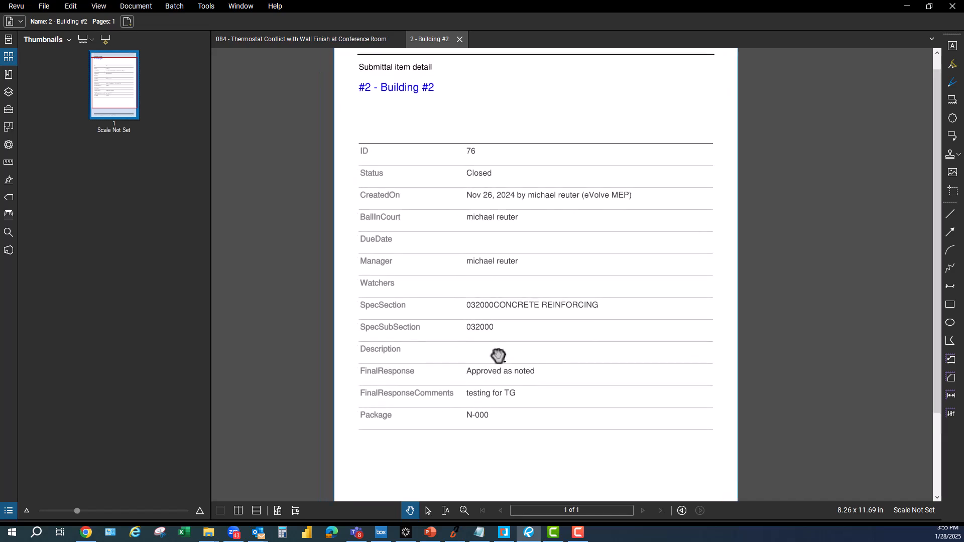
{"action": "left_click_drag", "start_coordinate": [480, 199], "coordinate": [486, 236]}
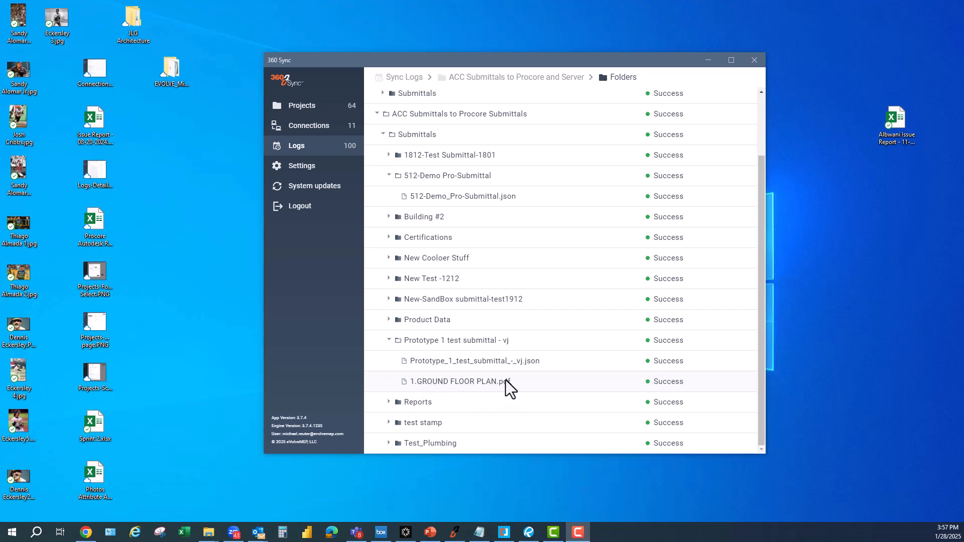
- Switch to Procore in the browser and open the Prototype 1 test submittal - vj submittal to examine its attachments and general information
{"action": "key", "text": "alt+Tab"}
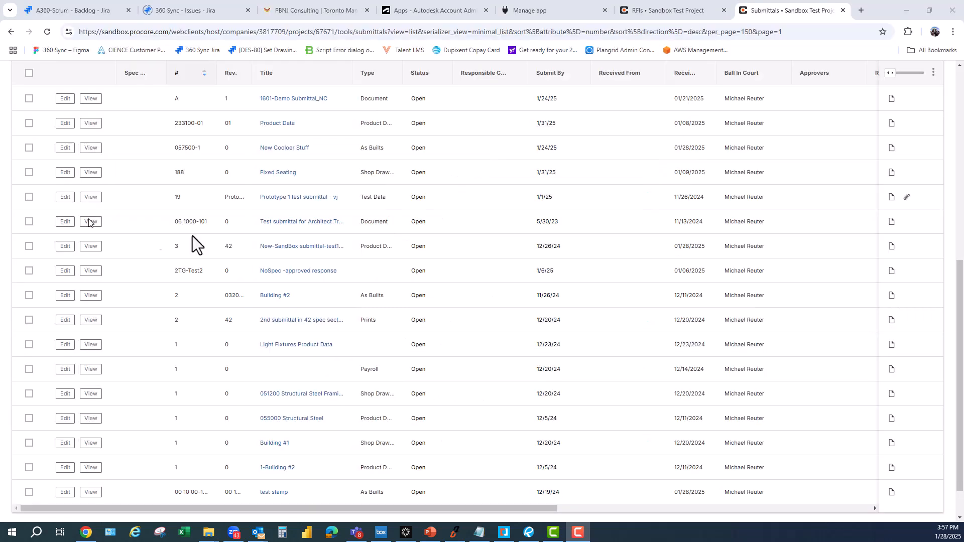
{"action": "left_click", "coordinate": [290, 199]}
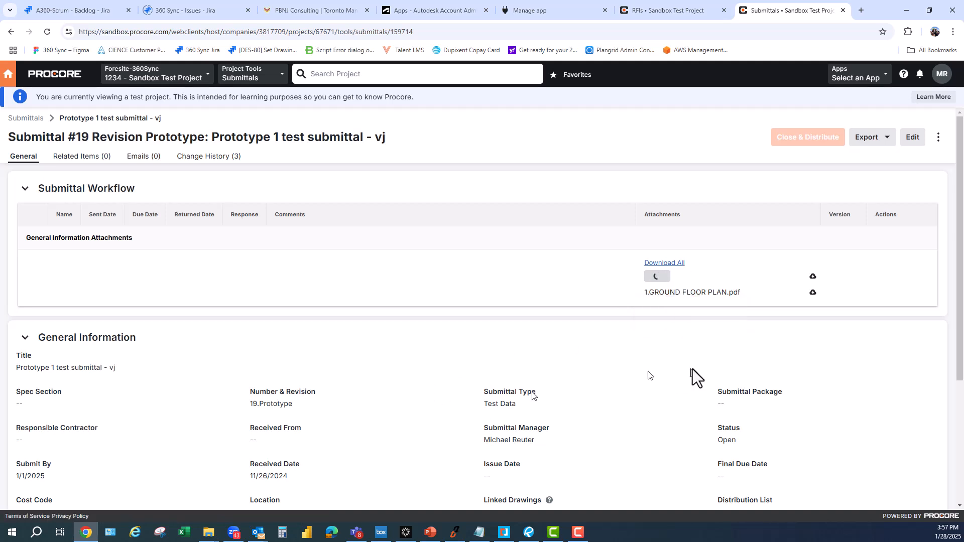
{"action": "left_click_drag", "start_coordinate": [959, 218], "coordinate": [959, 351]}
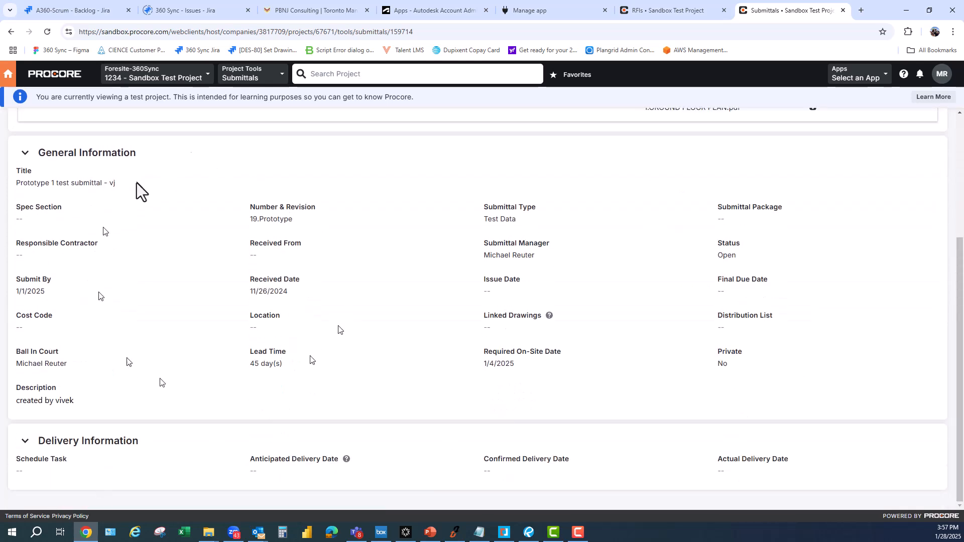